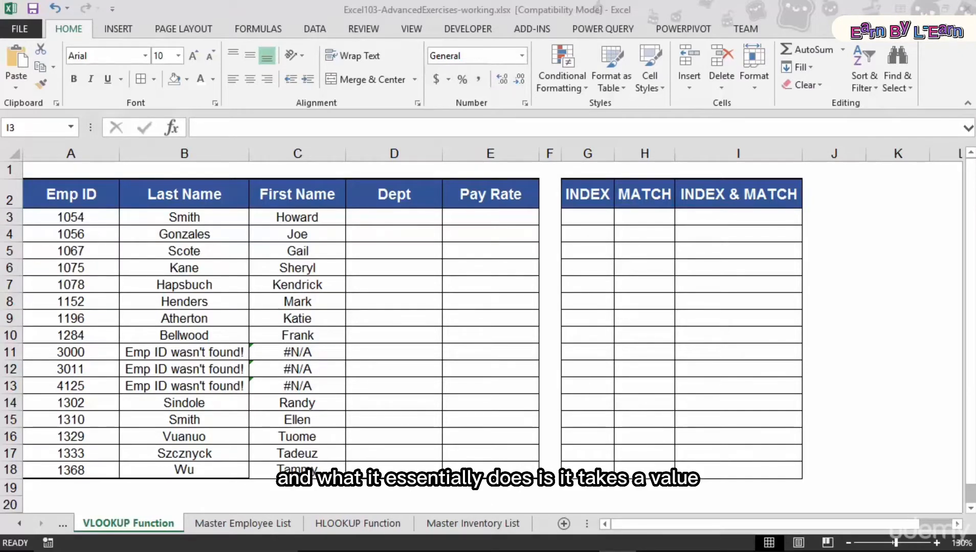
- Review the Master Employee List sheet's employee data, then return to the VLOOKUP Function sheet
click(79, 221)
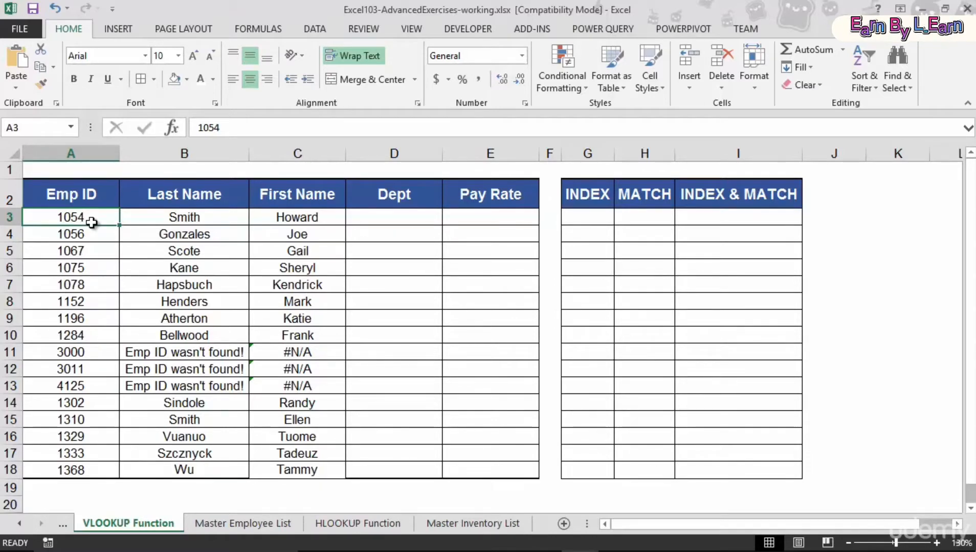
click(231, 528)
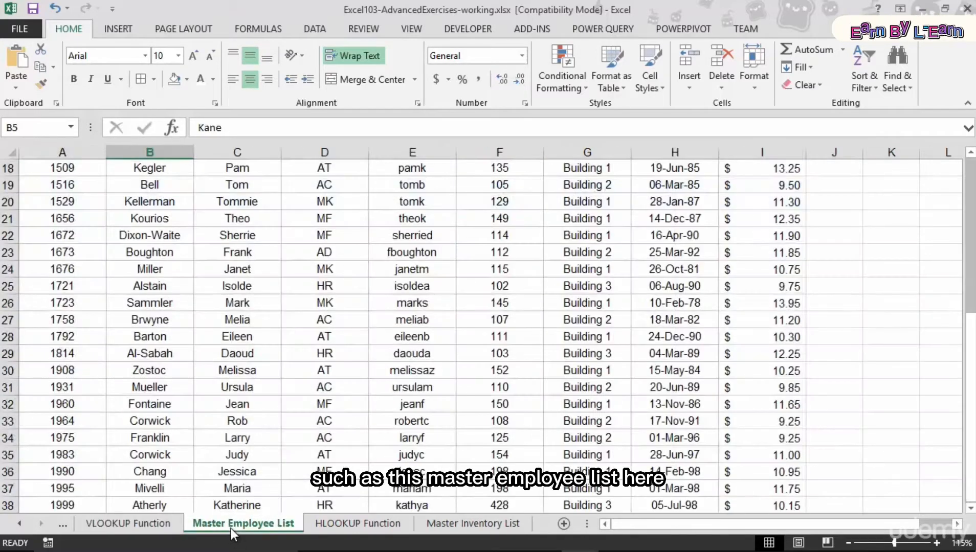
scroll(189, 406, up, 3)
scroll(187, 403, up, 3)
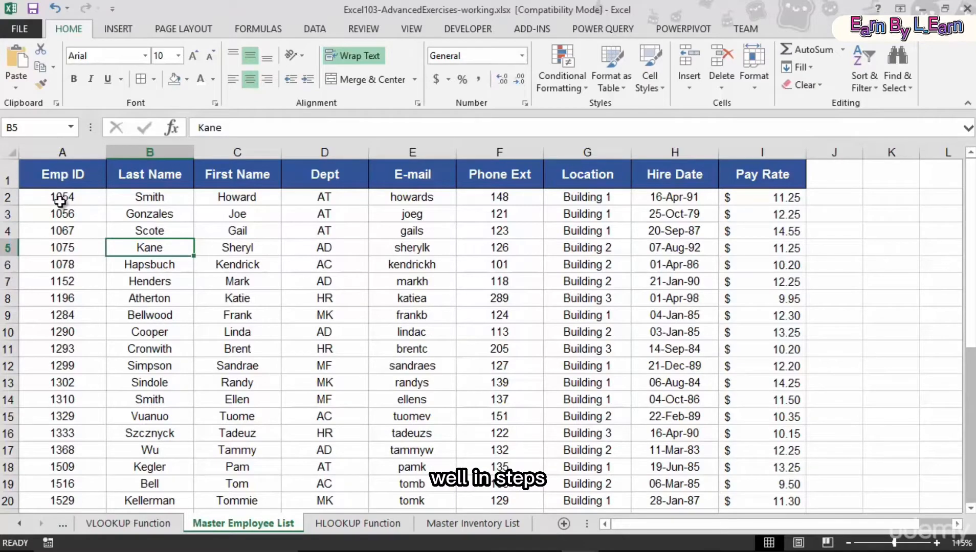
click(140, 523)
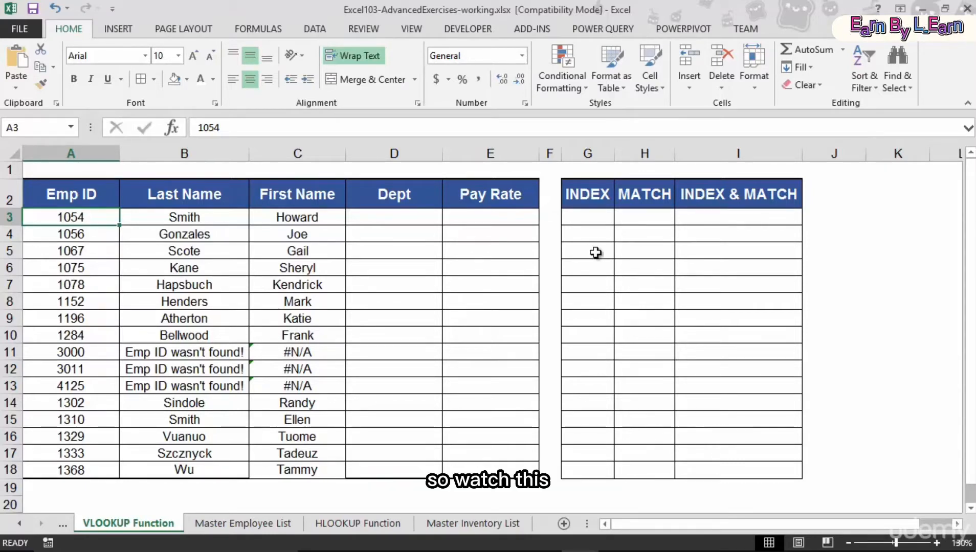
- Select the Last Name column and then the Last Name and First Name columns to illustrate an index range
click(588, 216)
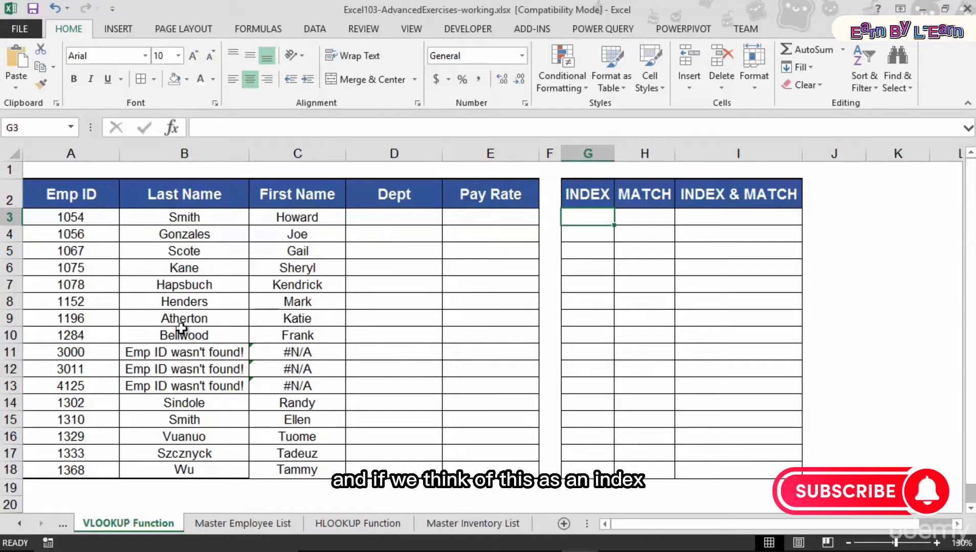
drag(190, 196, 188, 248)
drag(190, 404, 201, 472)
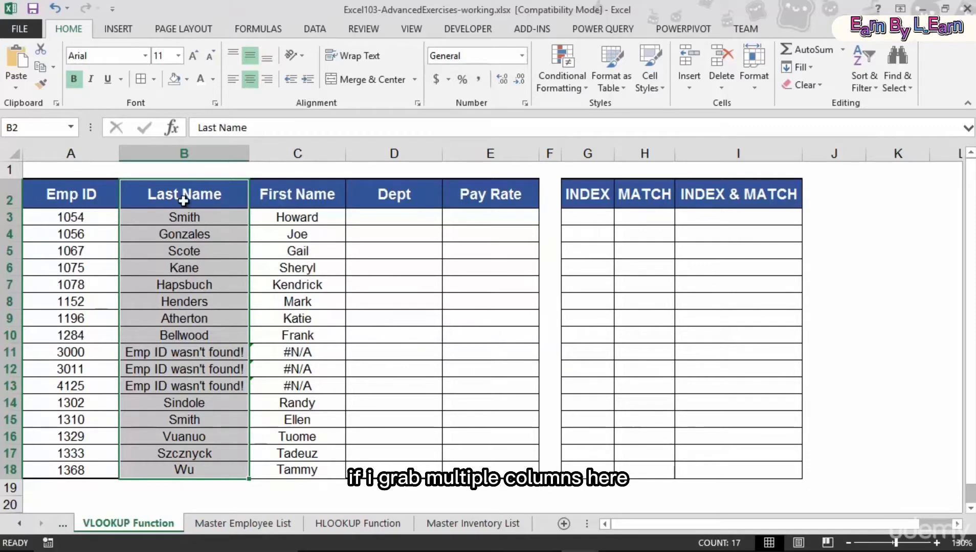
drag(190, 194, 307, 470)
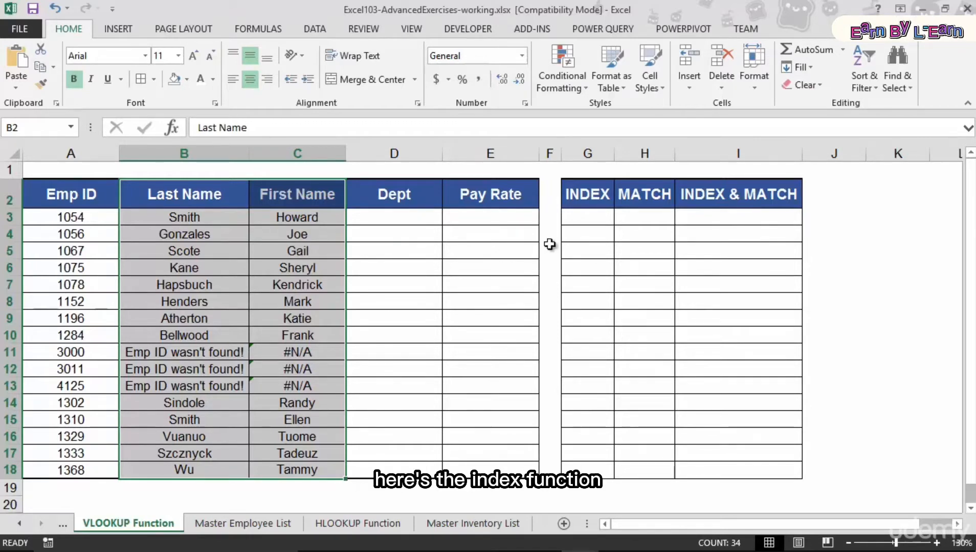
- Start an INDEX function in cell G3 using the array, row_num, column_num argument form
click(570, 220)
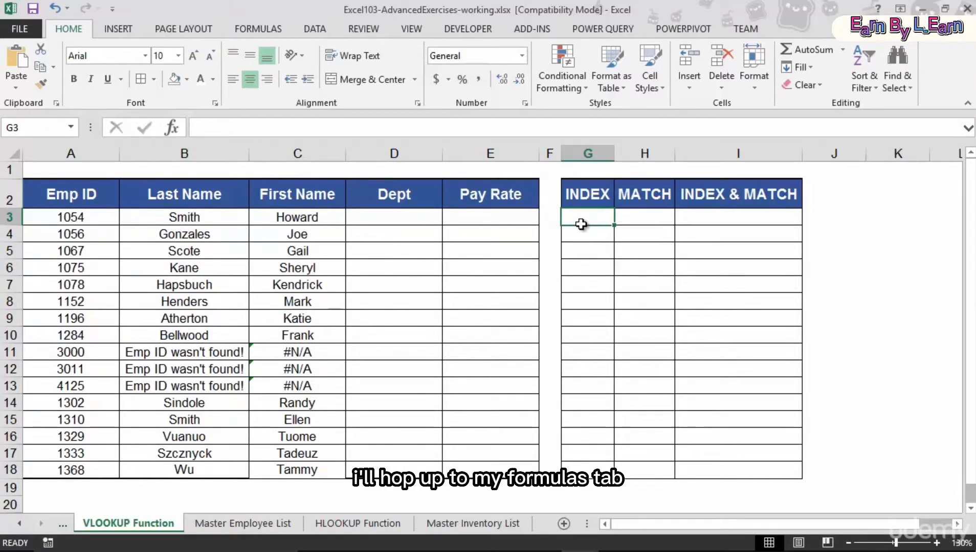
click(273, 30)
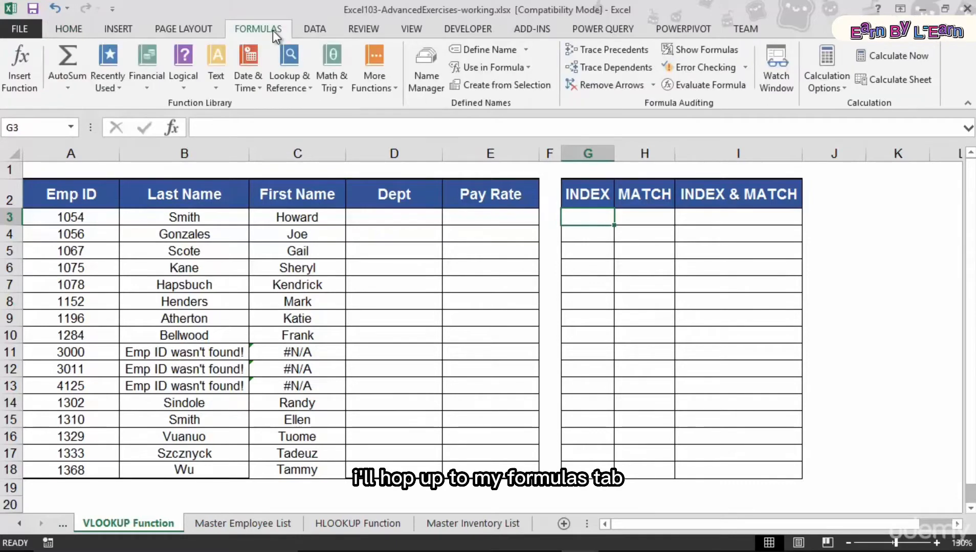
click(284, 78)
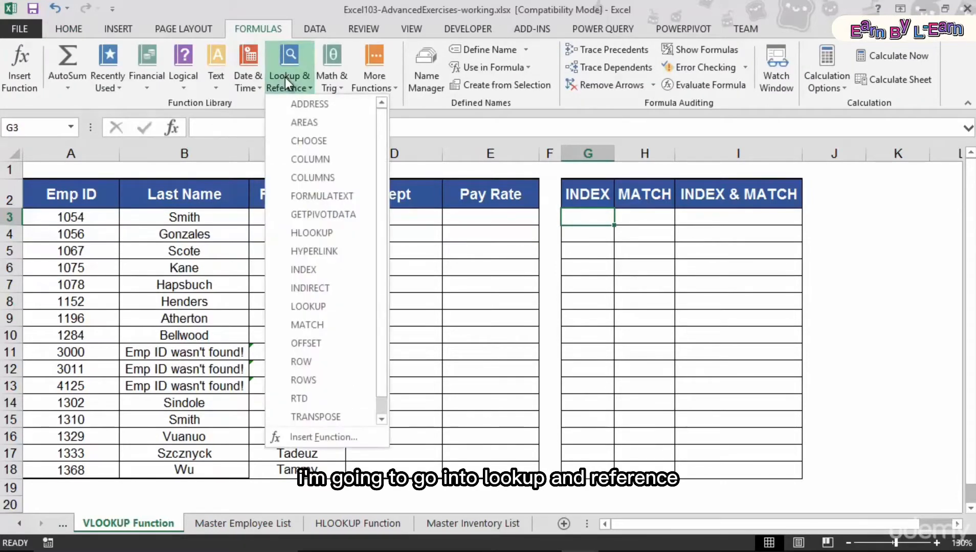
click(313, 269)
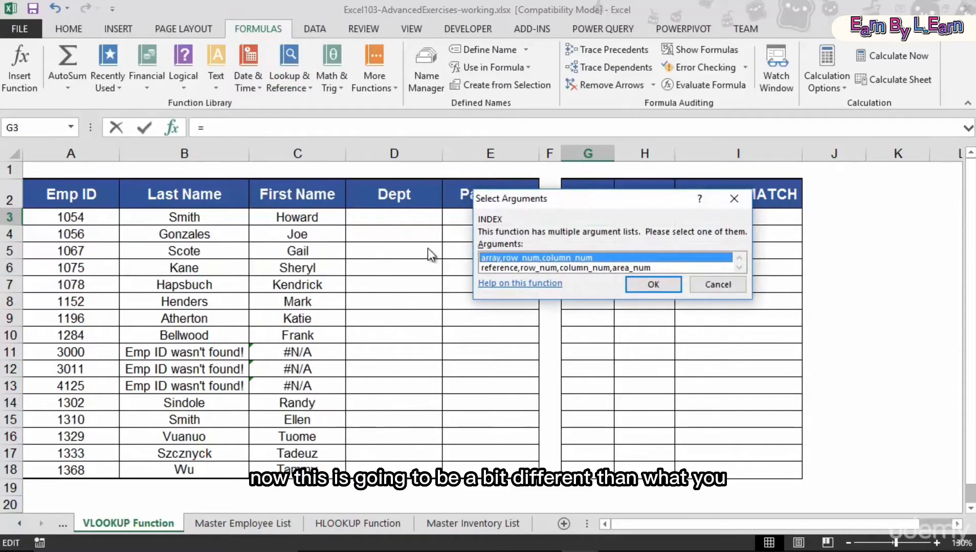
drag(534, 202, 314, 227)
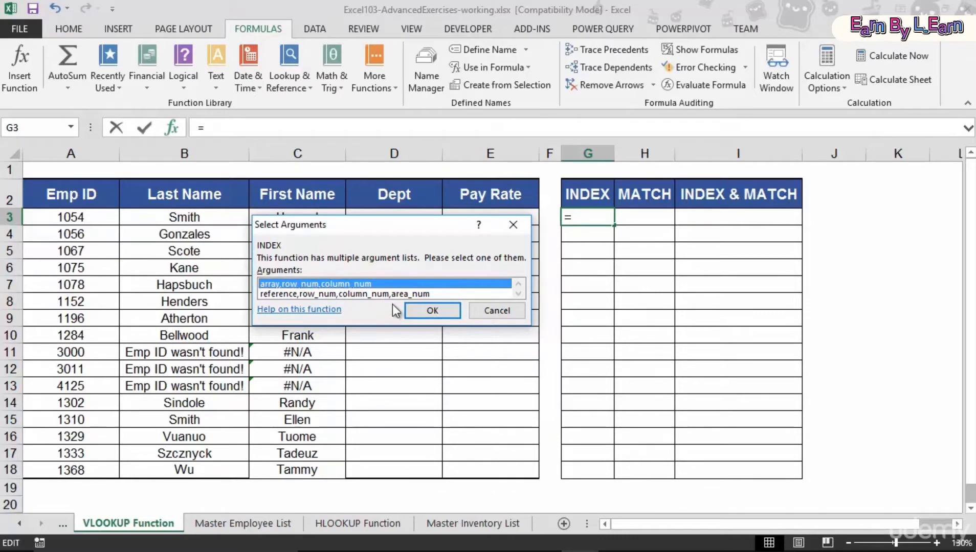
click(420, 310)
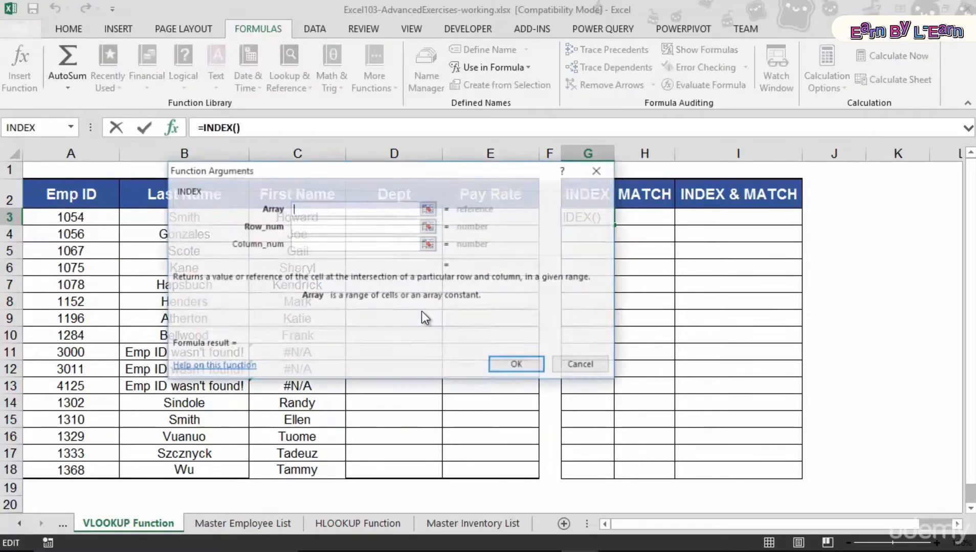
- Set the INDEX array to C2:C18 and the row number to 7, then confirm the function
drag(304, 169, 391, 228)
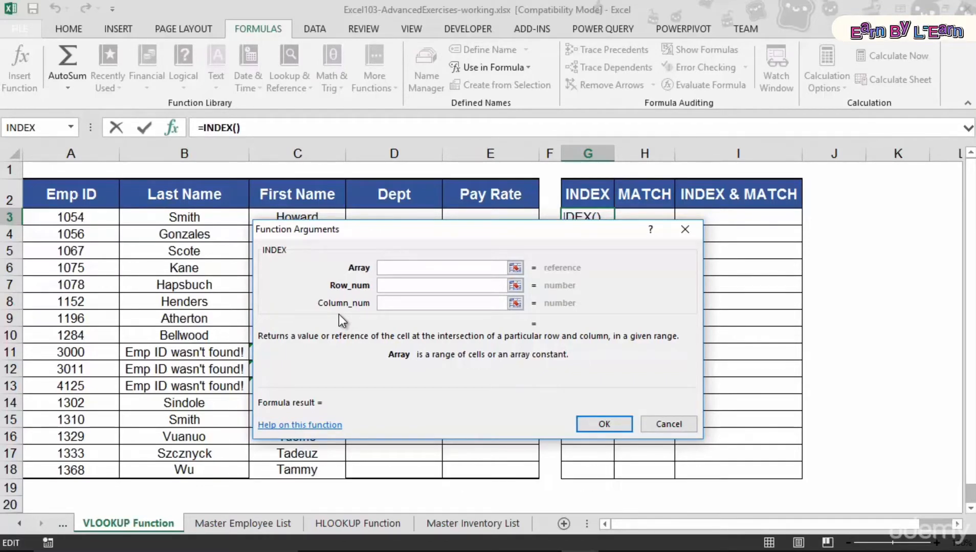
drag(349, 224, 460, 228)
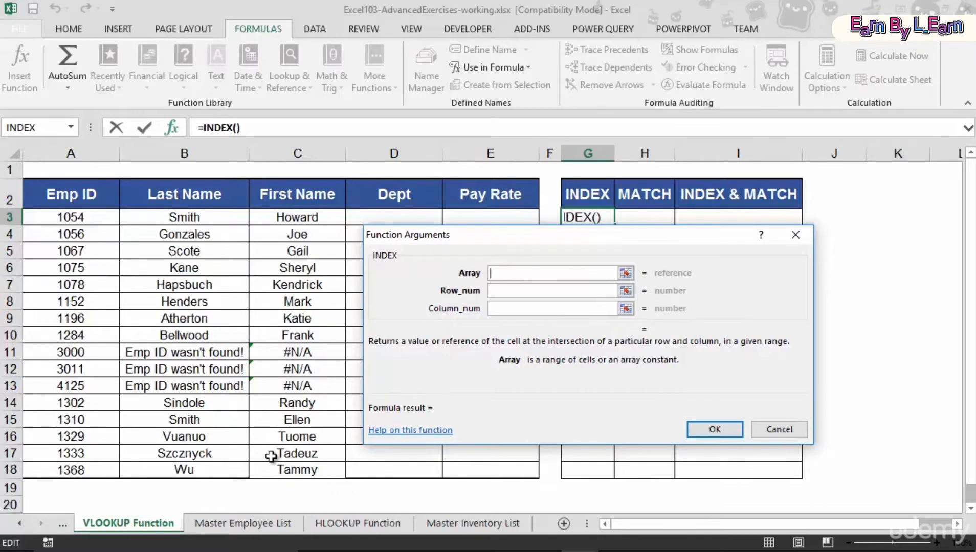
drag(297, 203, 289, 464)
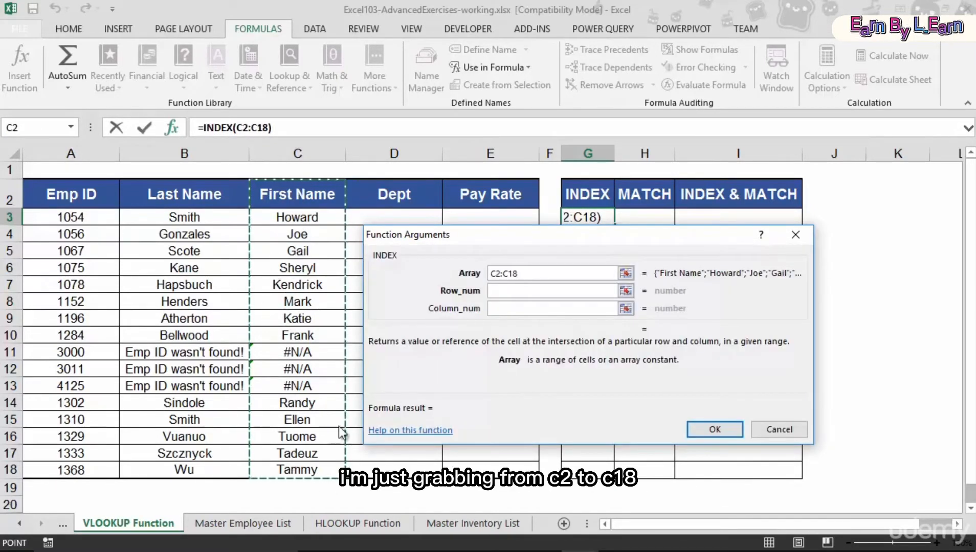
click(509, 291)
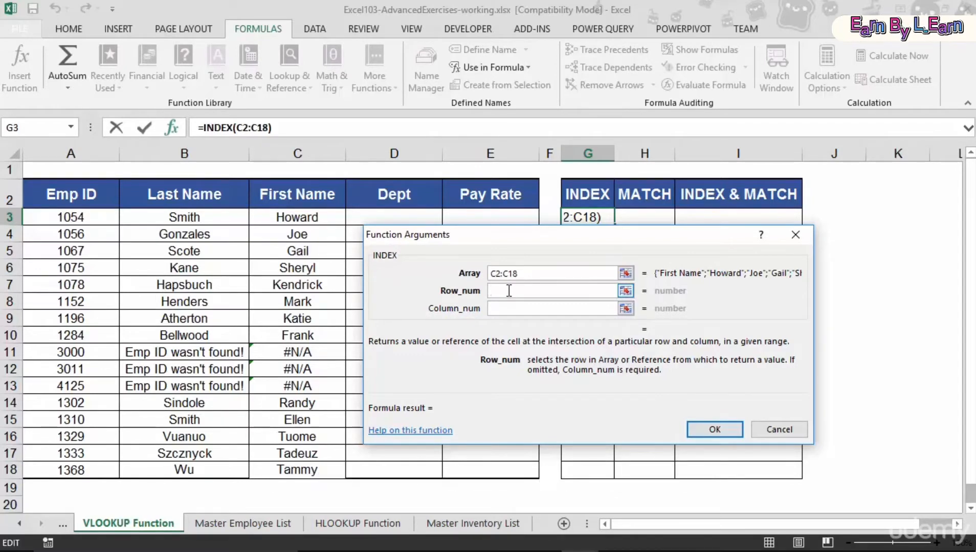
text(7)
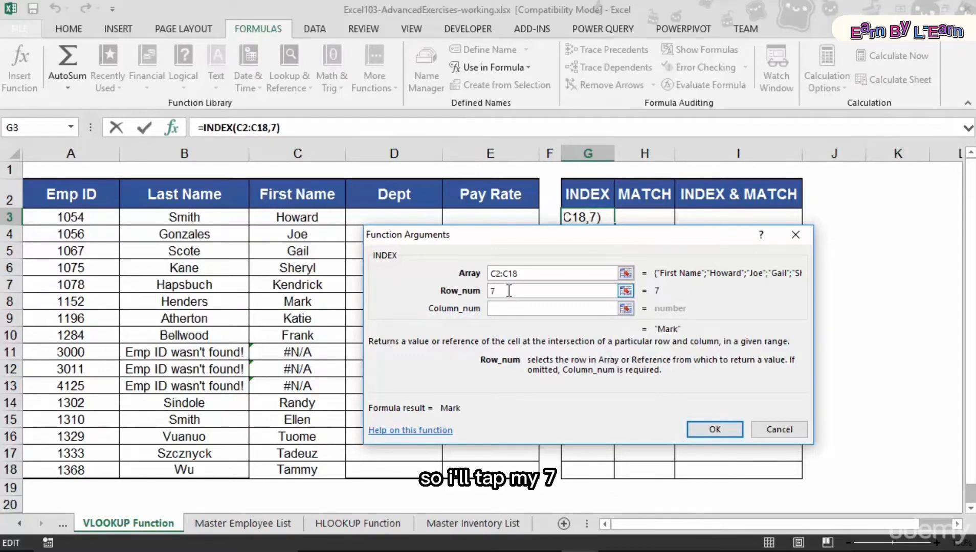
key(Tab)
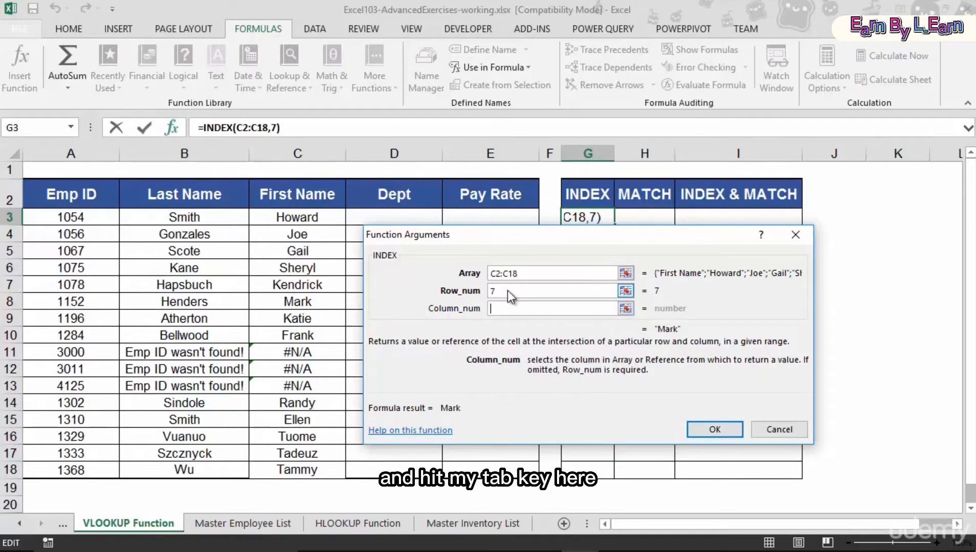
click(714, 430)
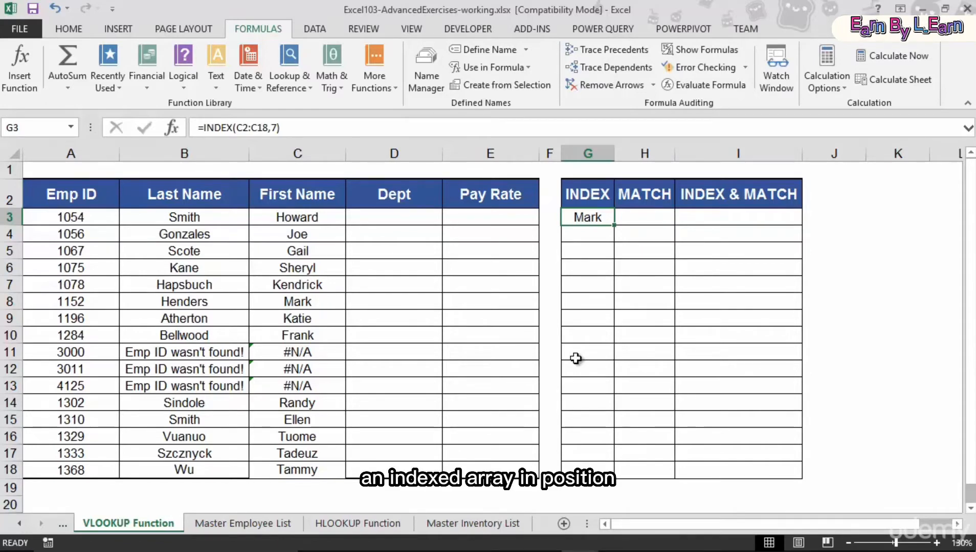
- Start a MATCH function in cell H3
drag(307, 193, 298, 473)
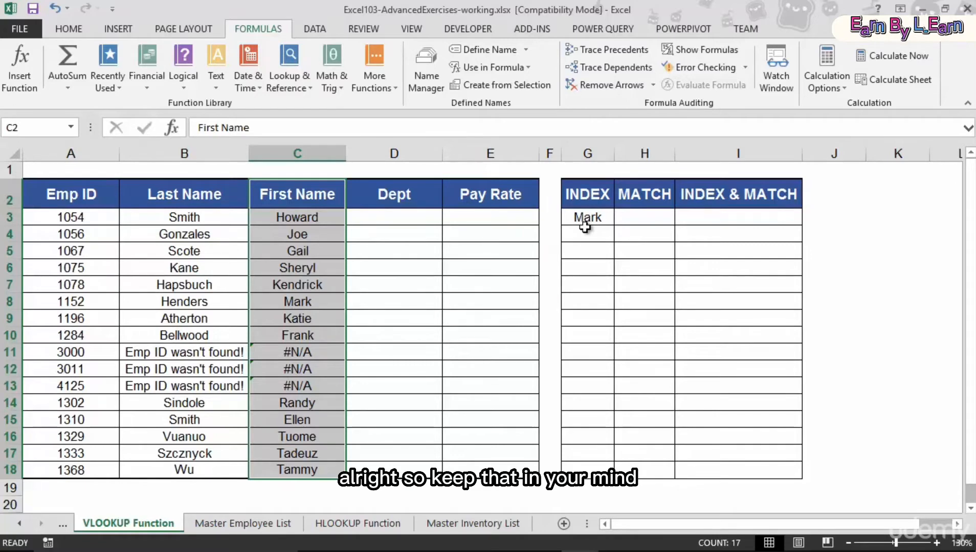
click(625, 217)
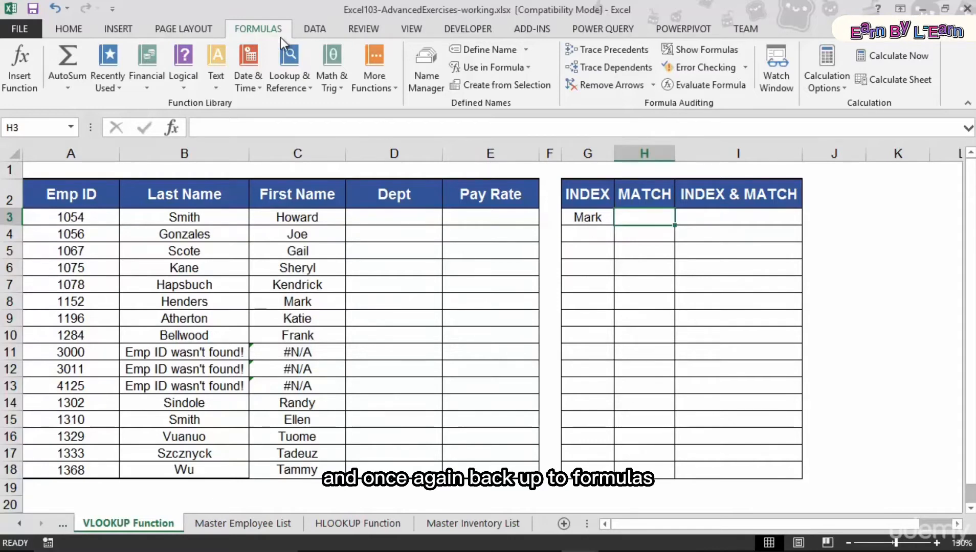
click(281, 80)
scroll(314, 244, down, 1)
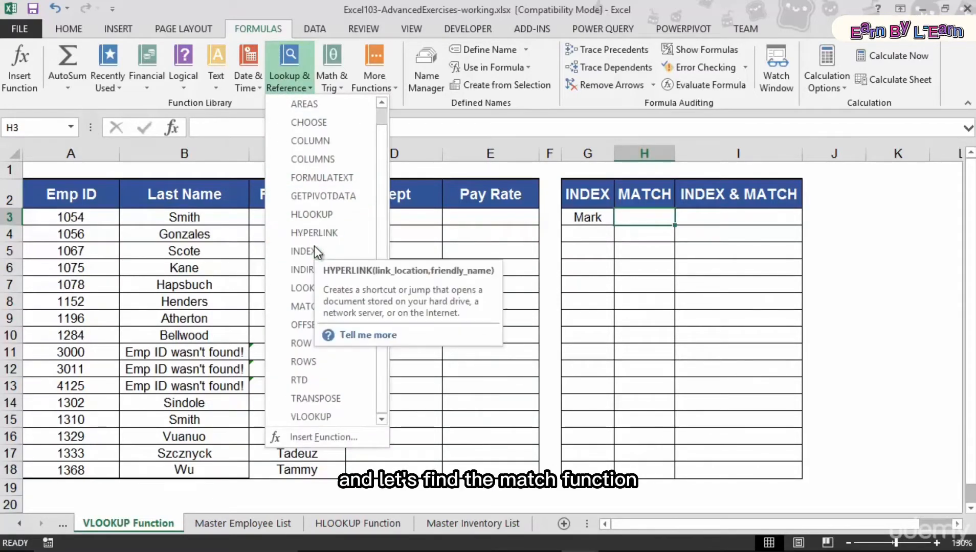
click(304, 306)
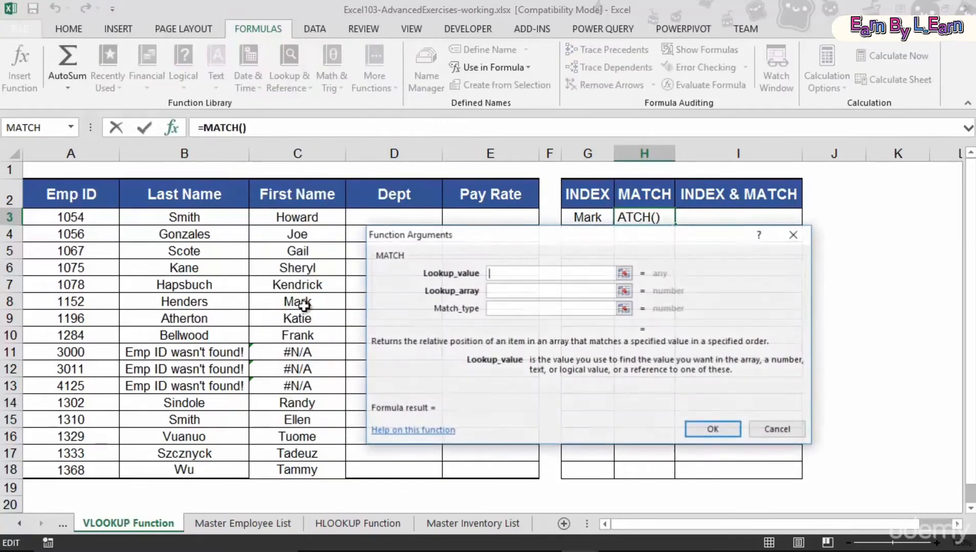
drag(477, 237, 215, 259)
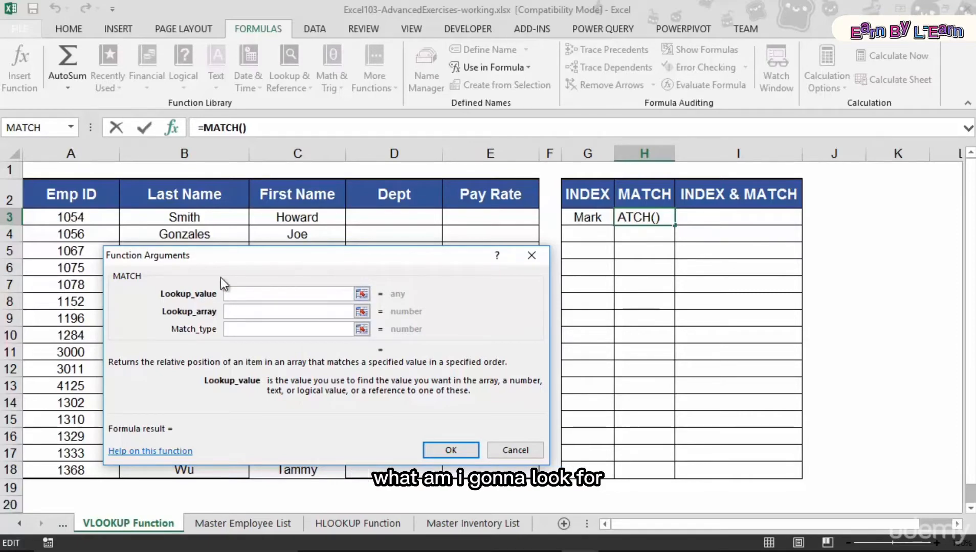
drag(225, 258, 438, 286)
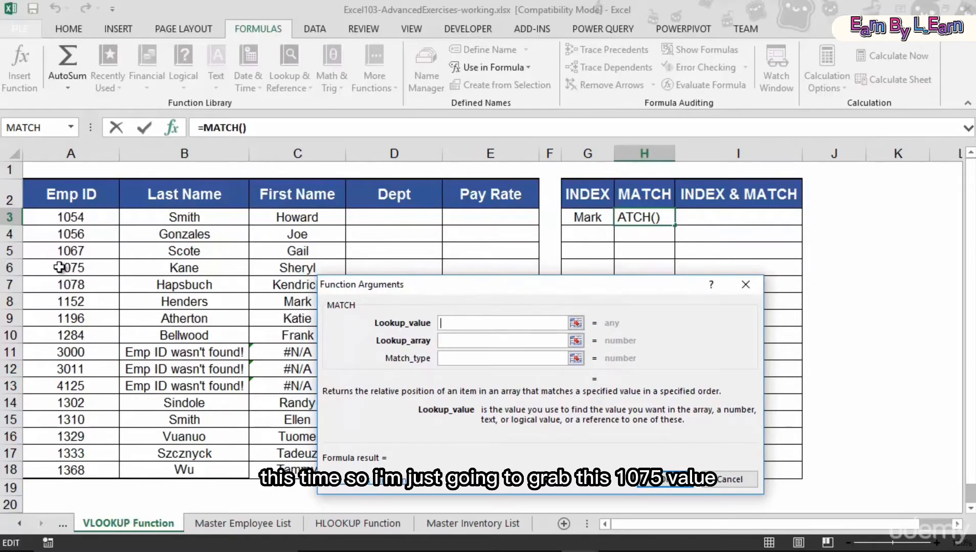
- Set the MATCH lookup value to A6, lookup array to A2:A18 and match type to true, then confirm
click(94, 268)
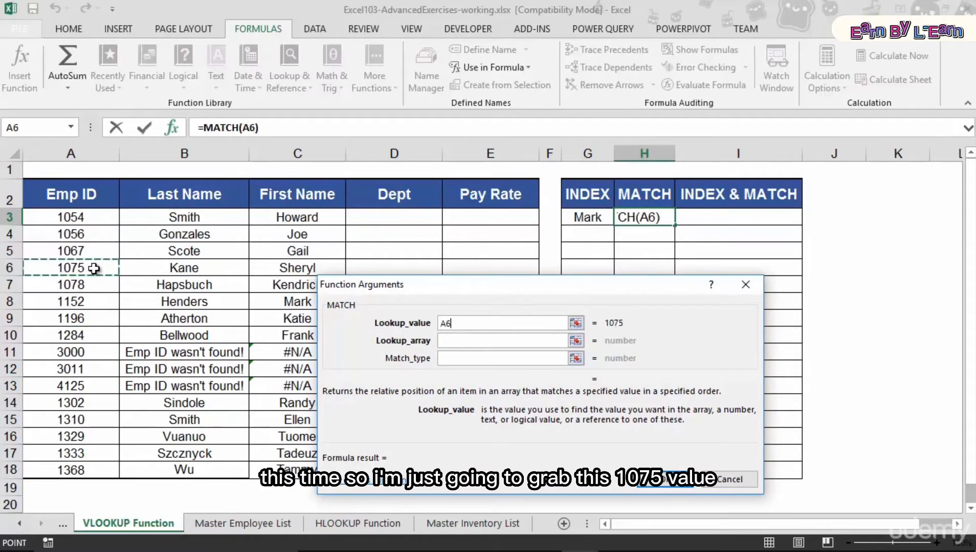
click(462, 338)
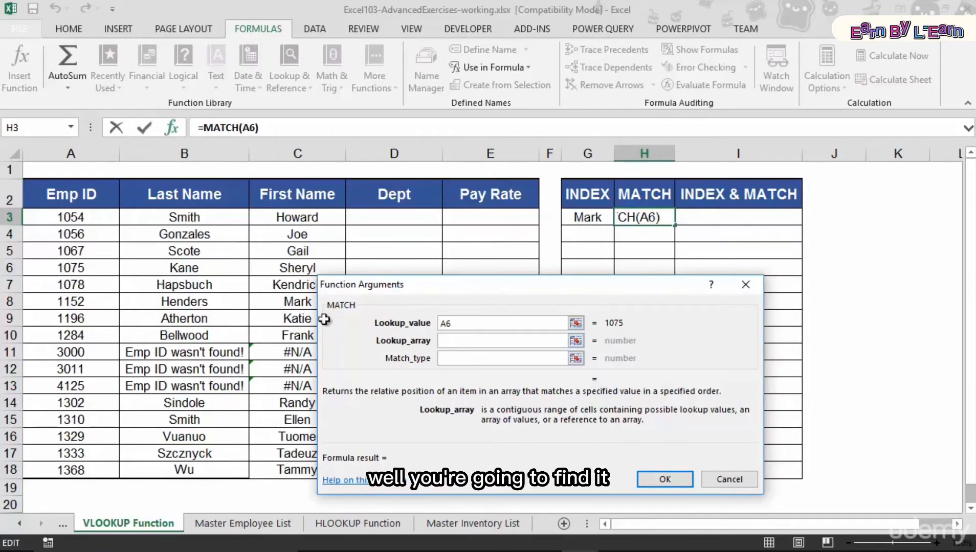
drag(71, 194, 82, 467)
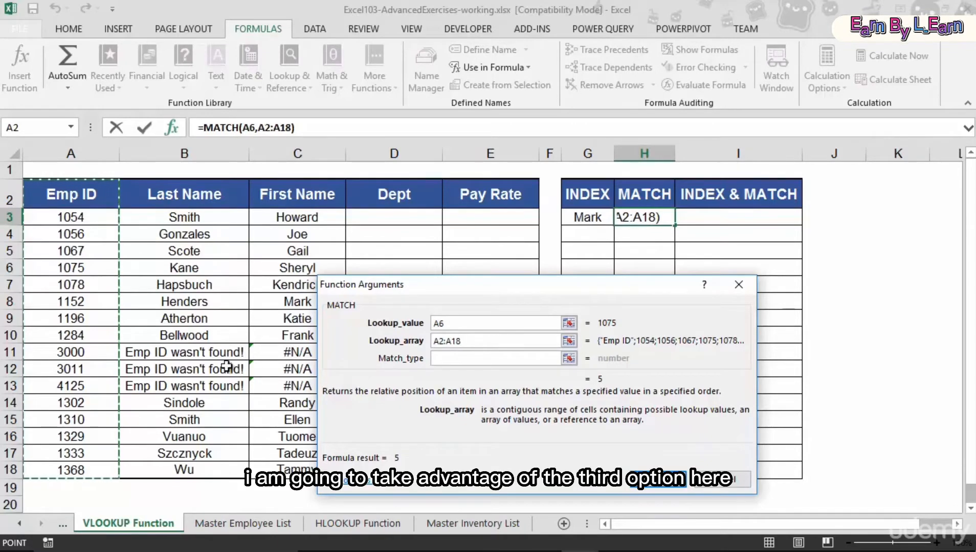
click(441, 357)
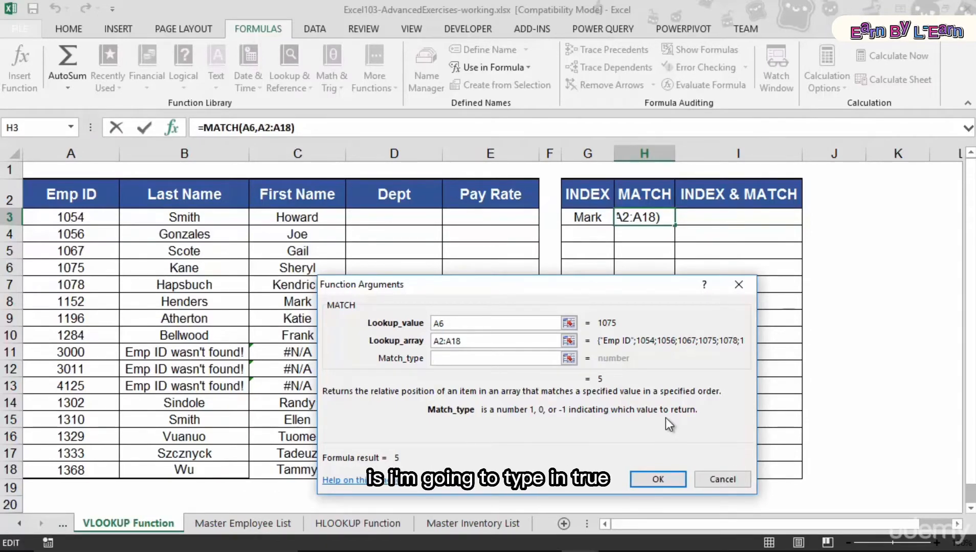
text(true)
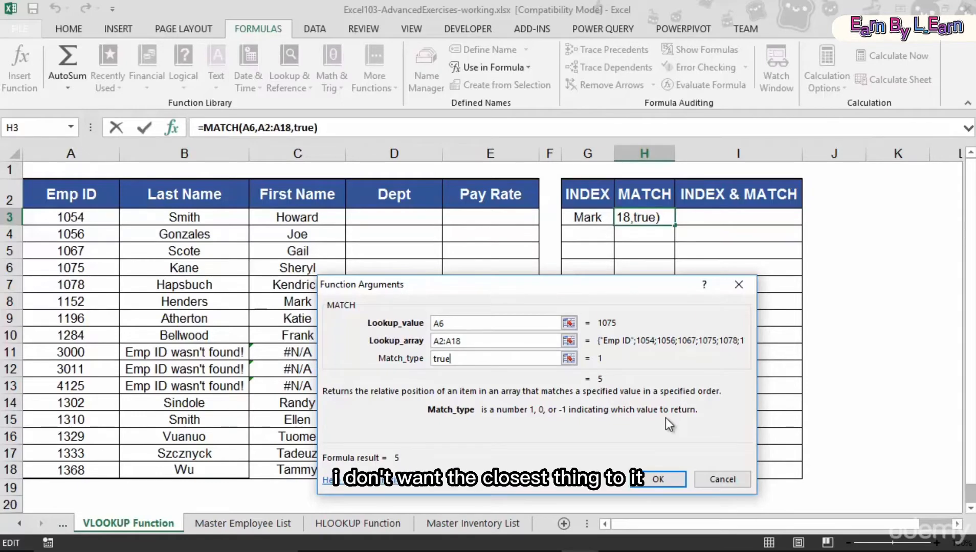
click(658, 479)
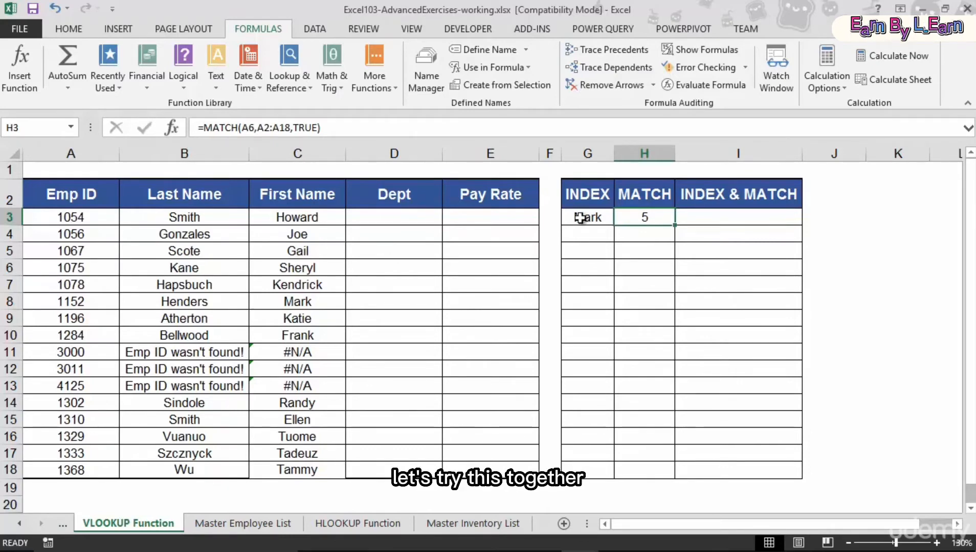
- Start an INDEX function in cell I3 using the array, row_num, column_num argument form
click(717, 219)
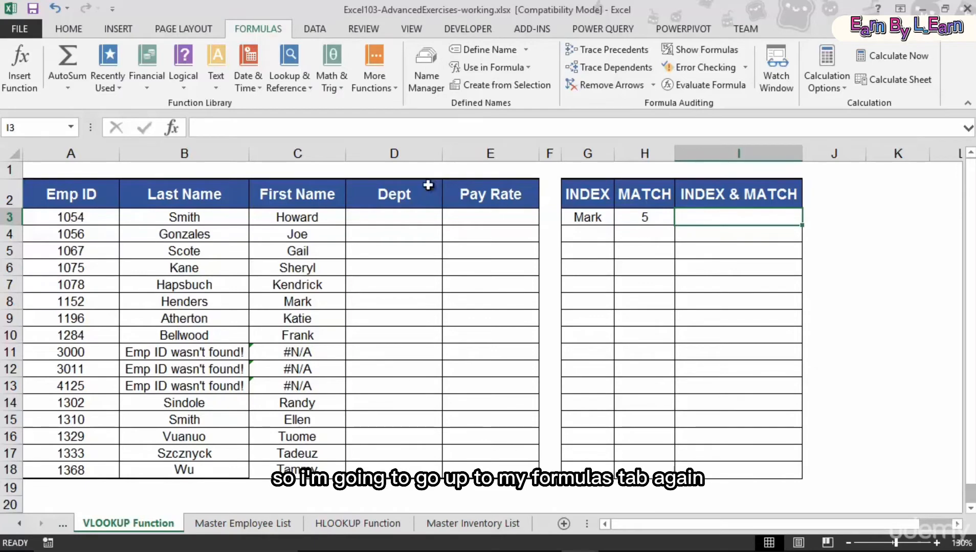
click(291, 83)
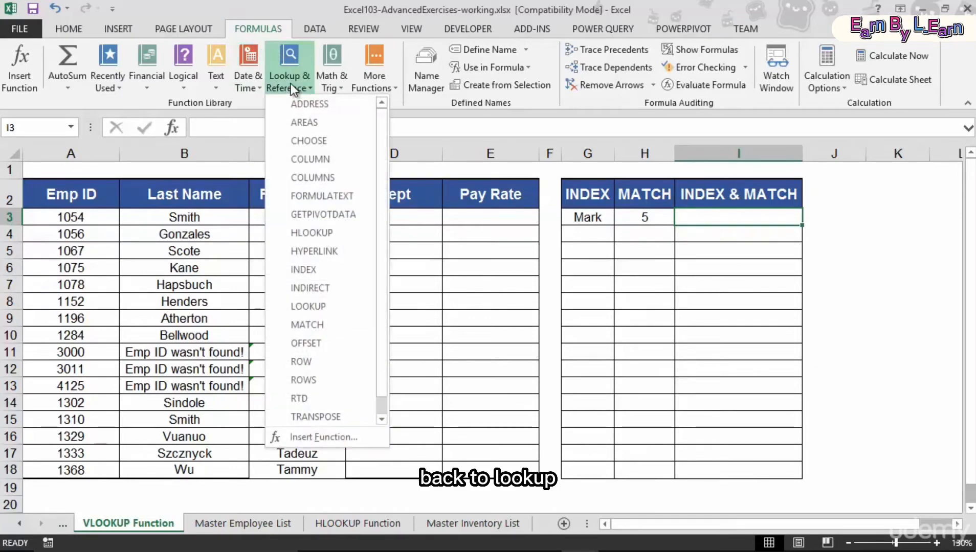
click(304, 268)
drag(483, 339, 407, 266)
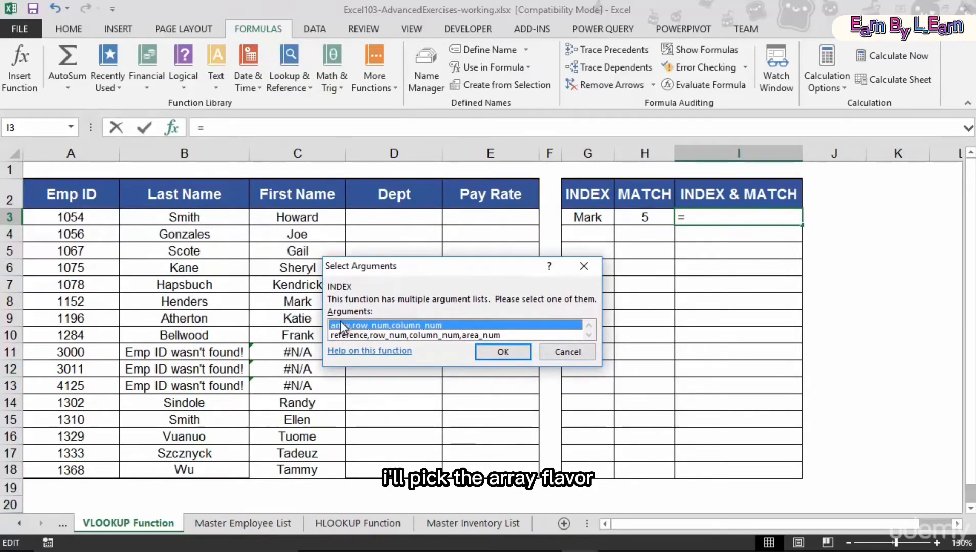
click(503, 353)
drag(362, 209, 485, 259)
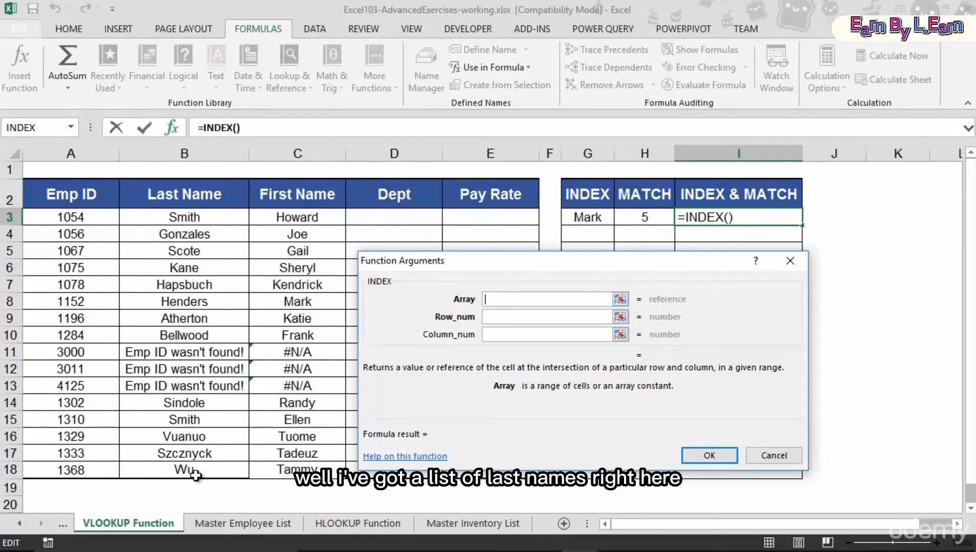
- Set the INDEX array to the Last Name column 'Master Employee List'!B1:B38
click(239, 525)
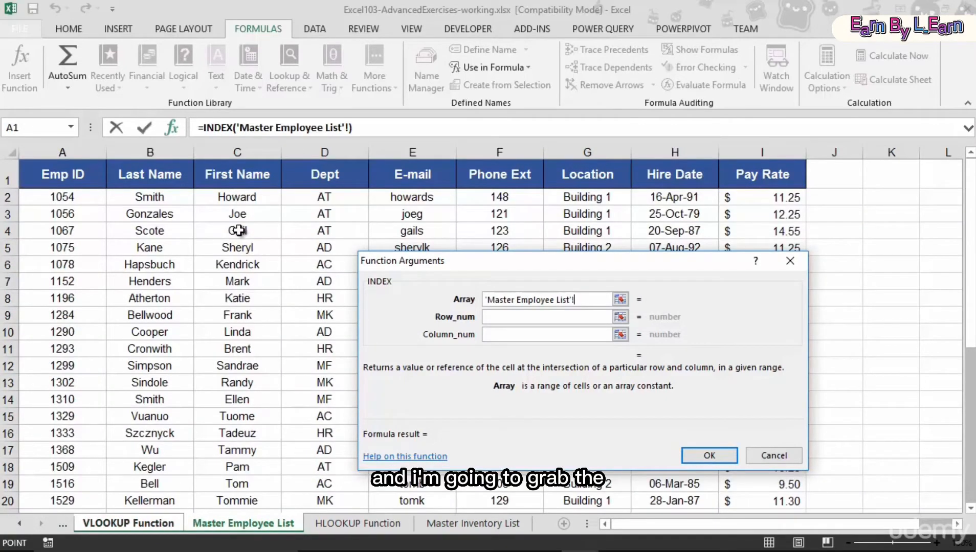
click(152, 170)
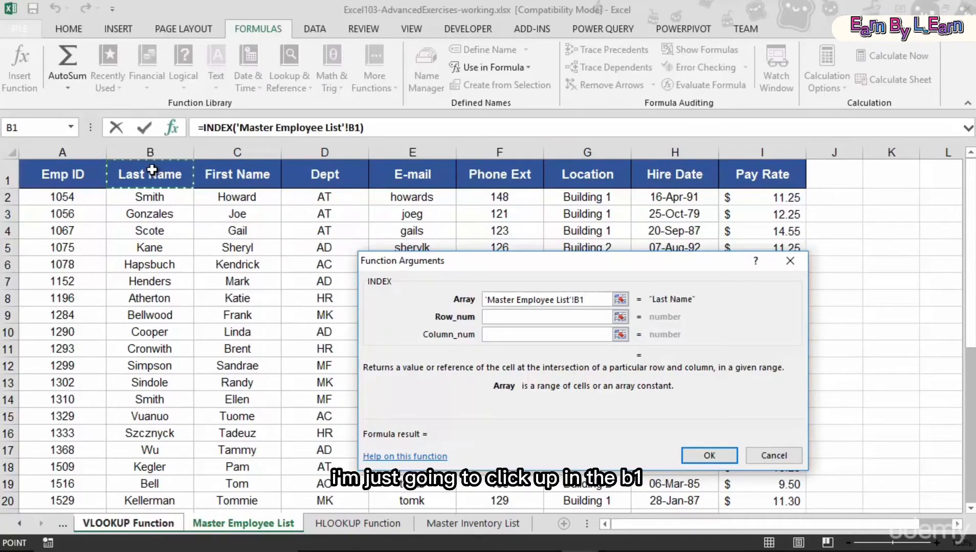
key(ctrl+shift+Down)
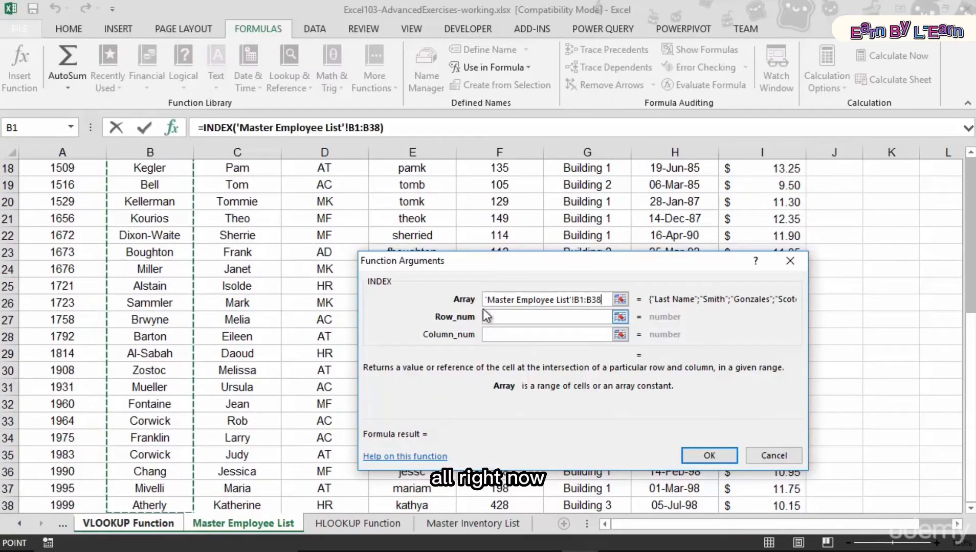
click(502, 318)
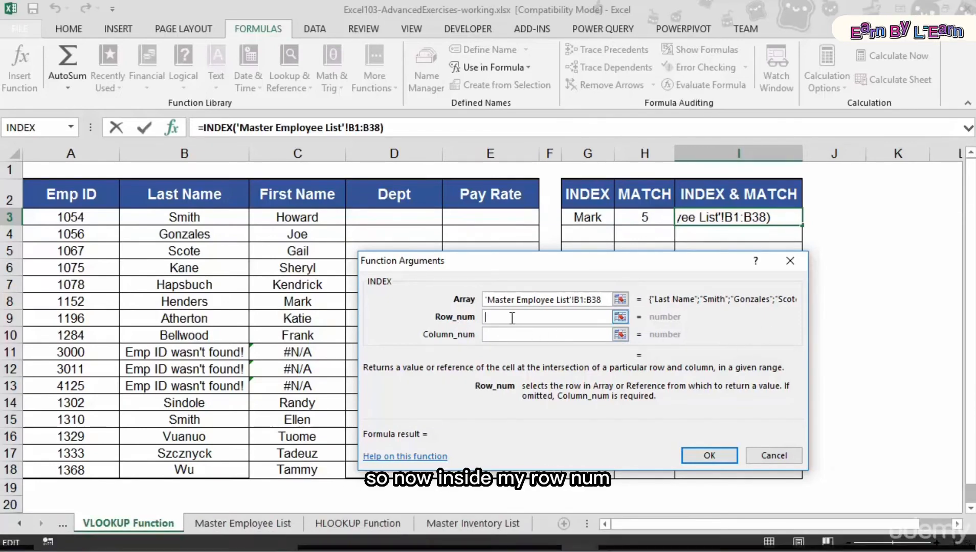
- Nest a MATCH function as the INDEX row number and open its arguments
text(match)
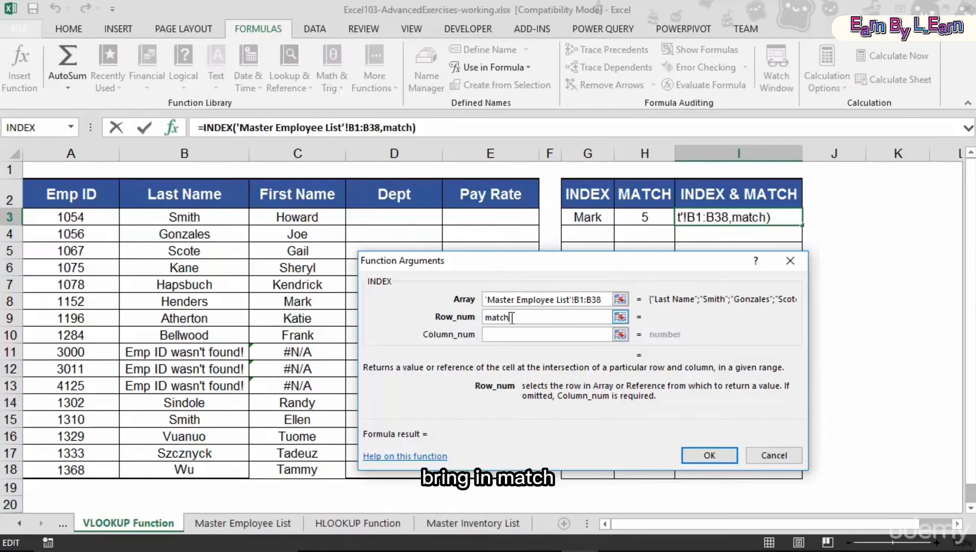
text(()
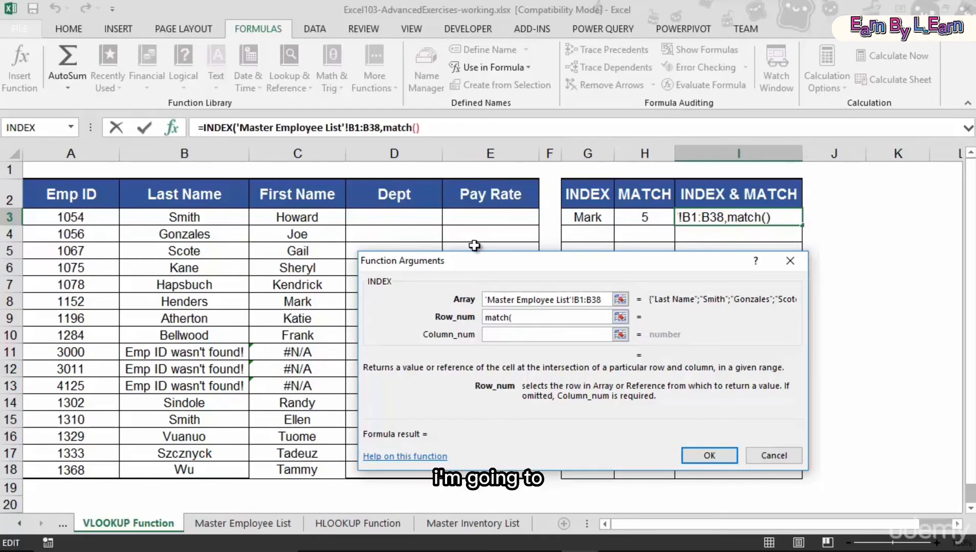
click(399, 129)
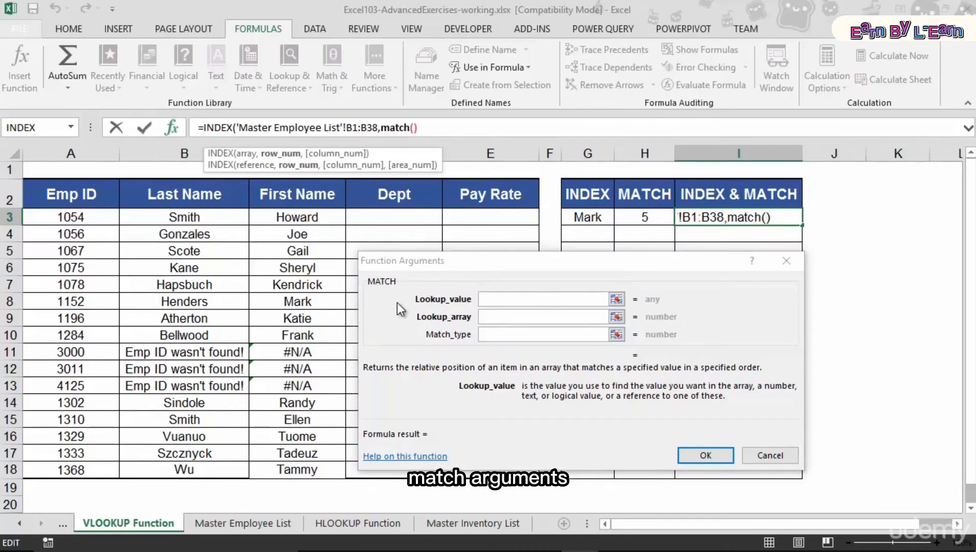
- Set the MATCH lookup value to A5, lookup array to 'Master Employee List'!A1:A38, match type to true, and confirm the formula
click(491, 300)
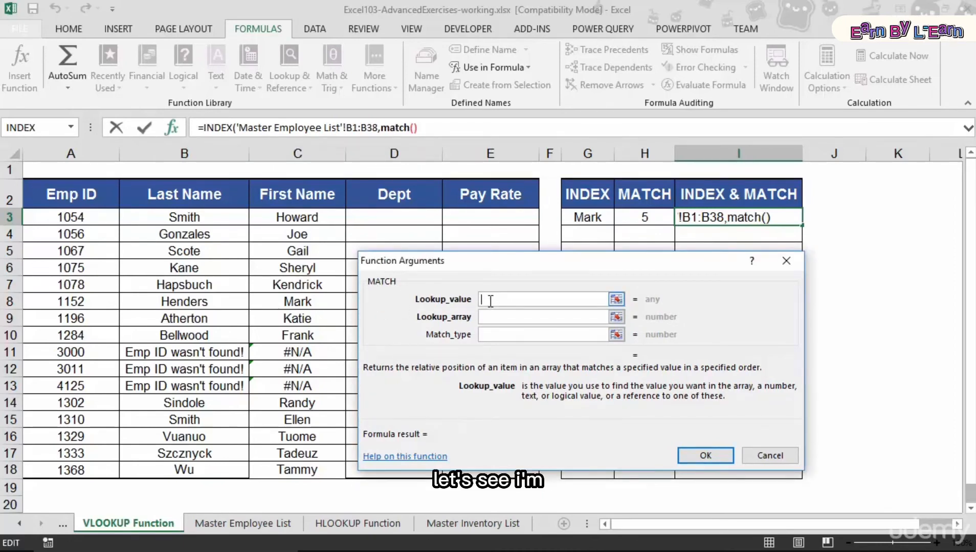
click(76, 252)
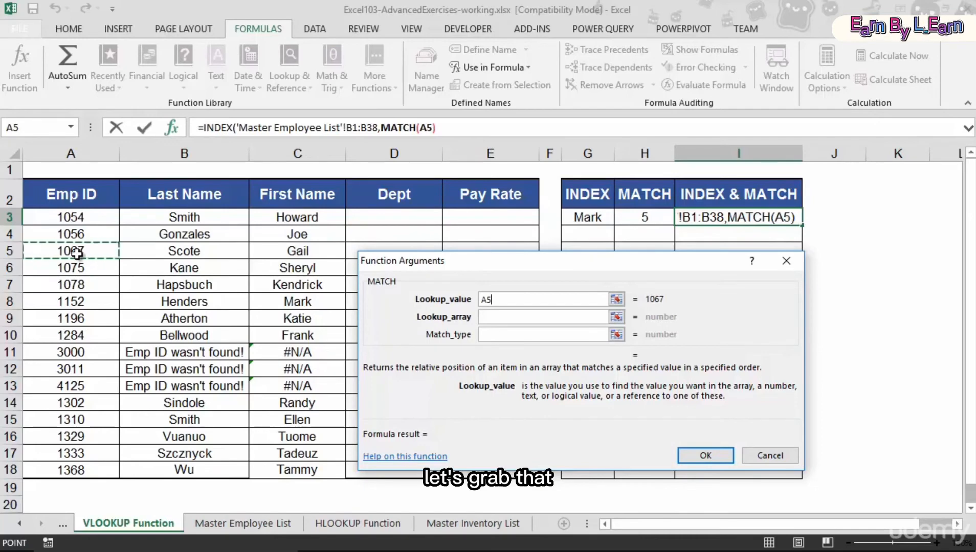
click(486, 317)
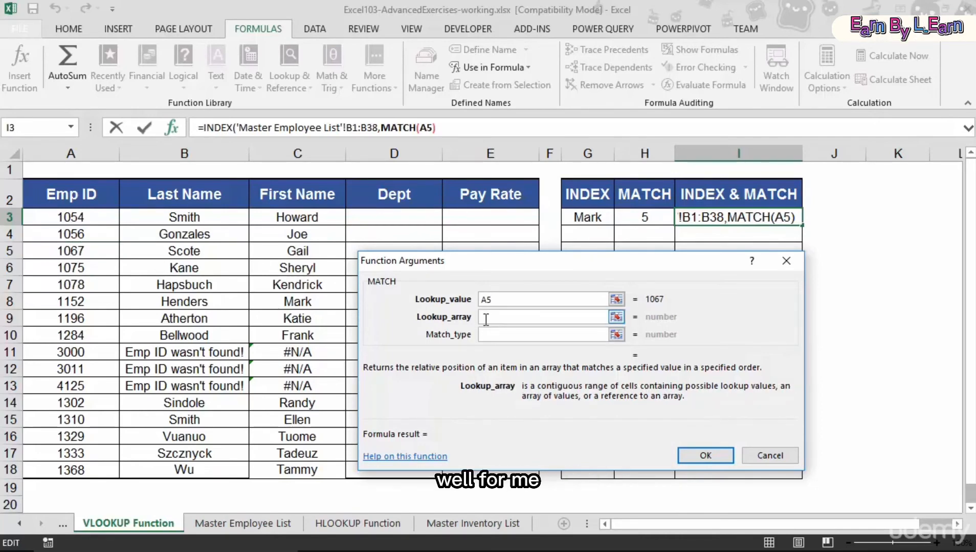
click(241, 524)
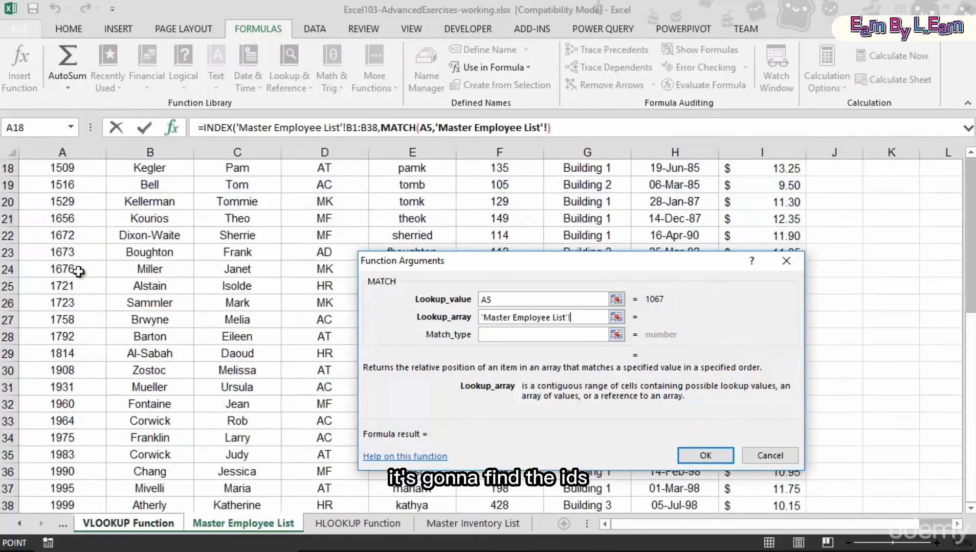
scroll(80, 273, up, 6)
click(56, 179)
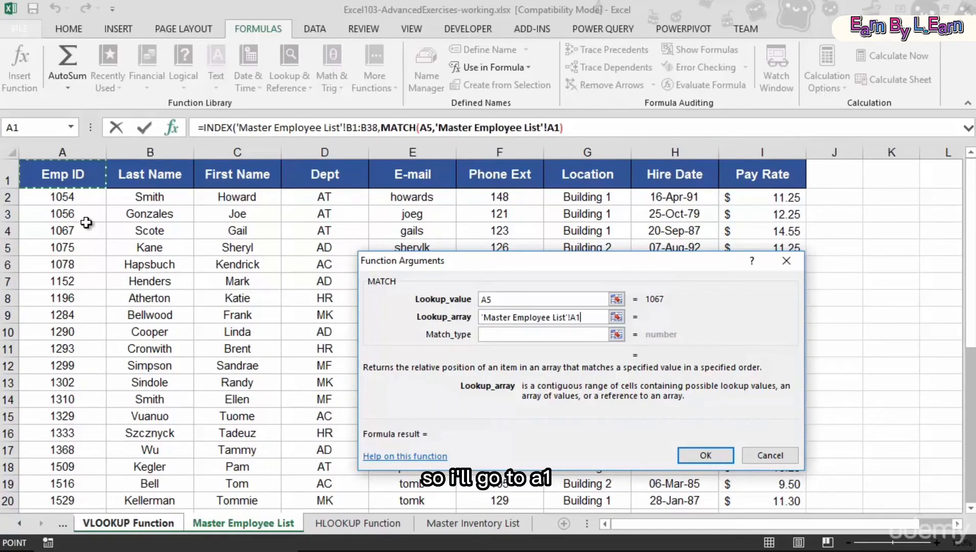
key(ctrl+shift+Down)
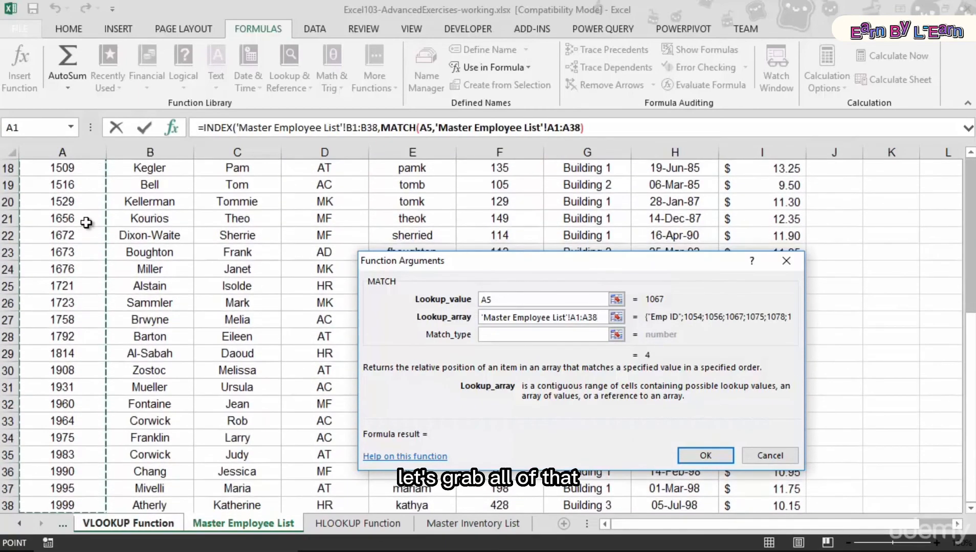
click(491, 334)
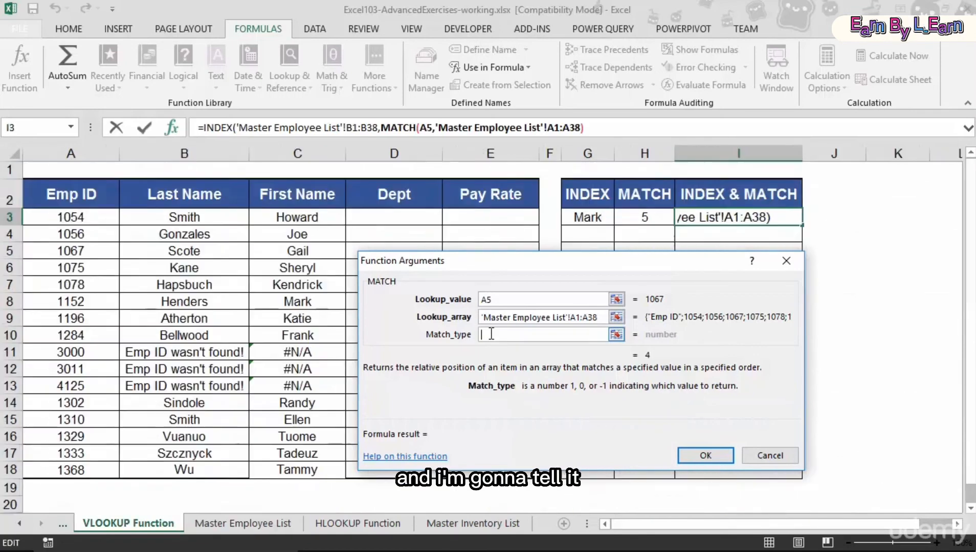
text(true)
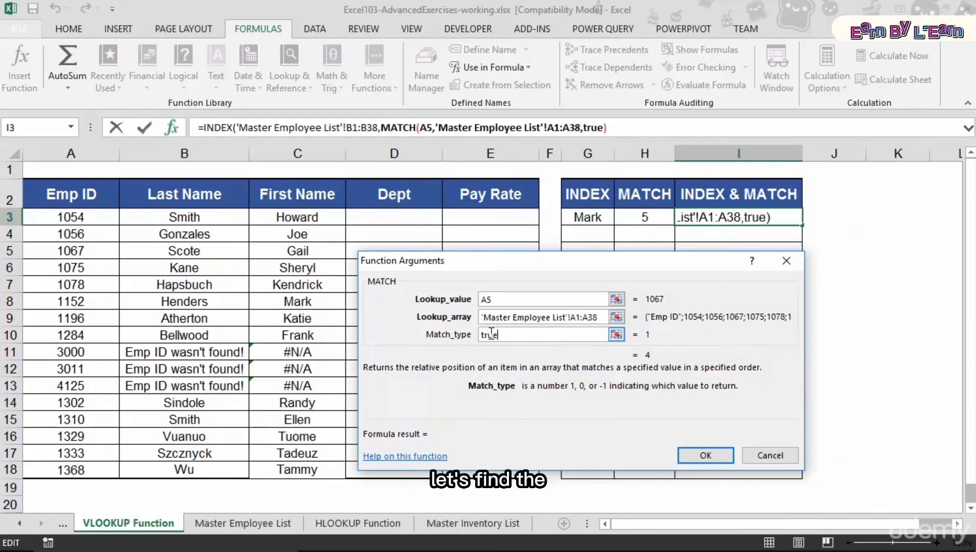
key(Tab)
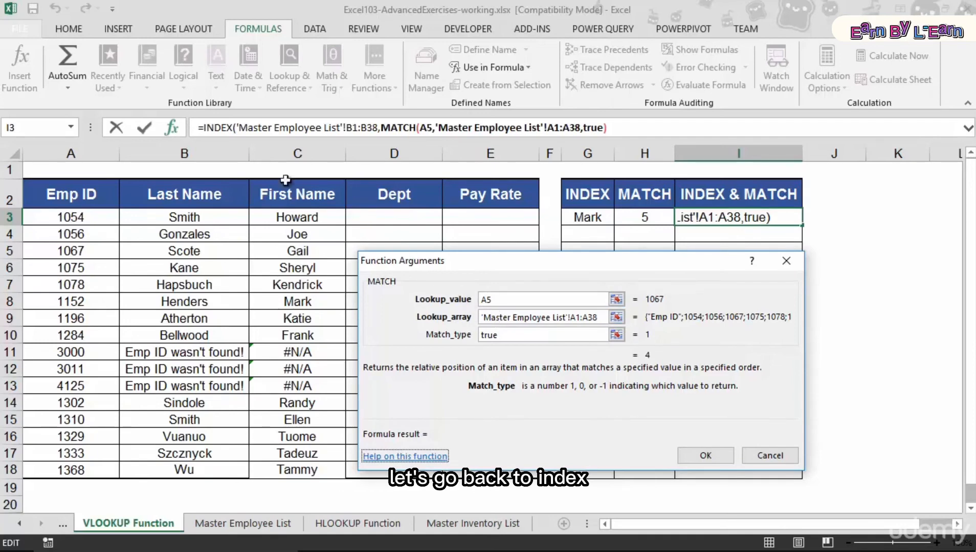
click(218, 128)
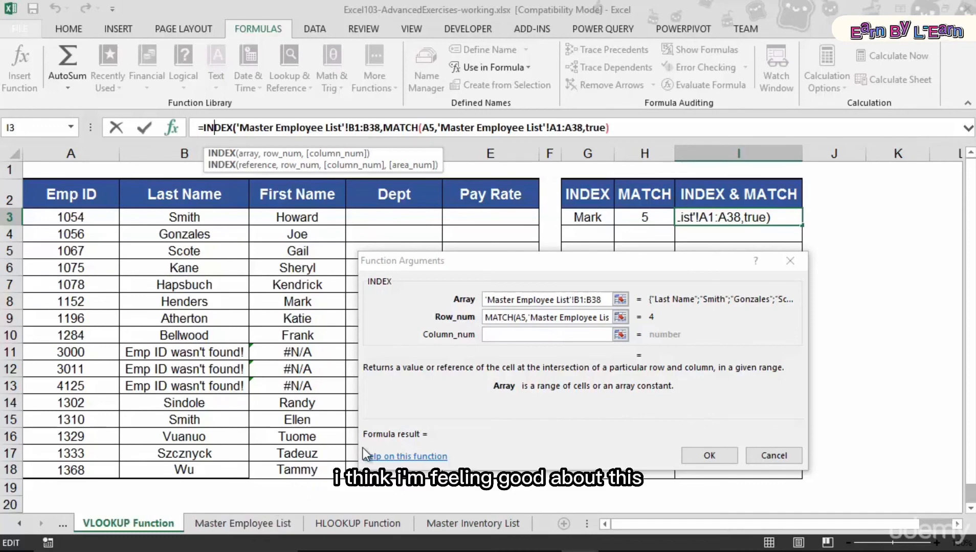
click(706, 456)
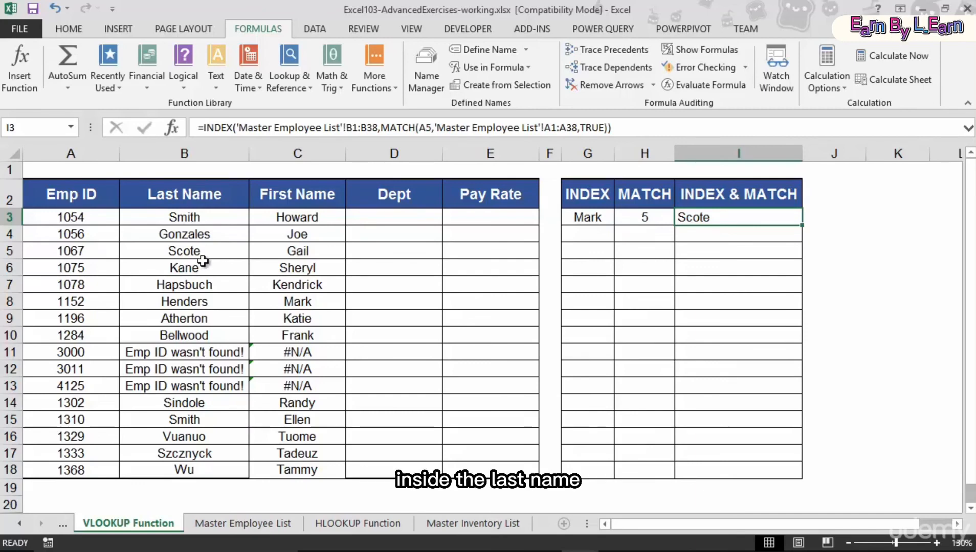
- Check the Master Employee List row for Emp ID 1067 to verify the INDEX & MATCH result
click(233, 532)
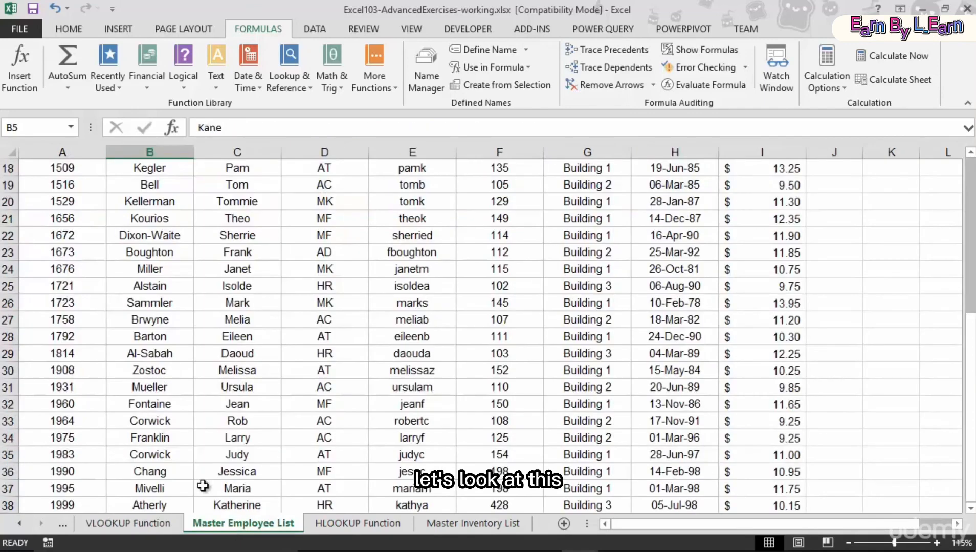
scroll(109, 254, up, 6)
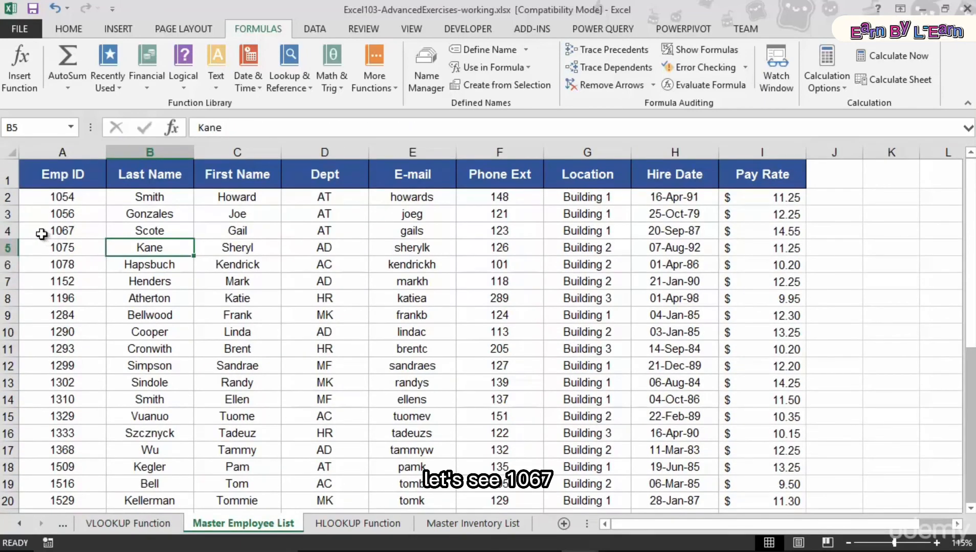
click(39, 231)
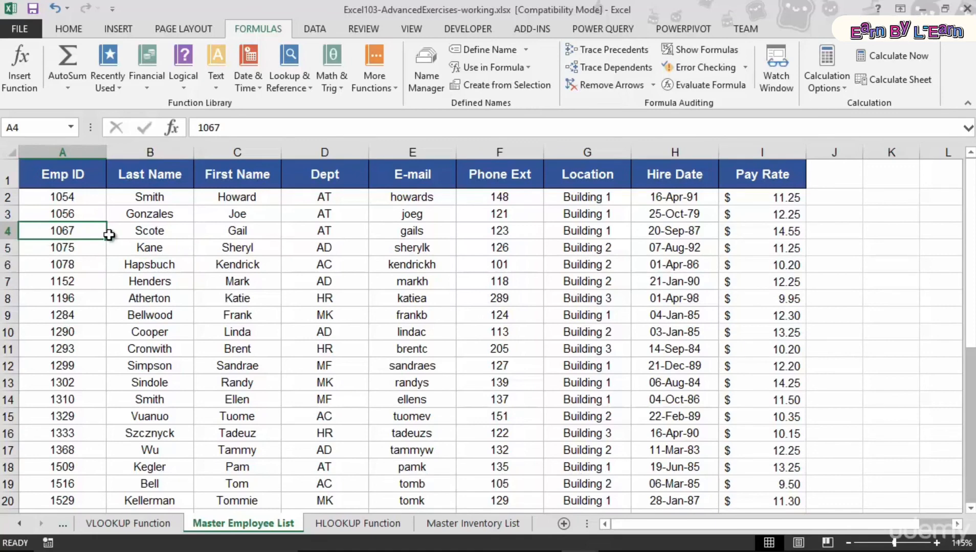
click(161, 230)
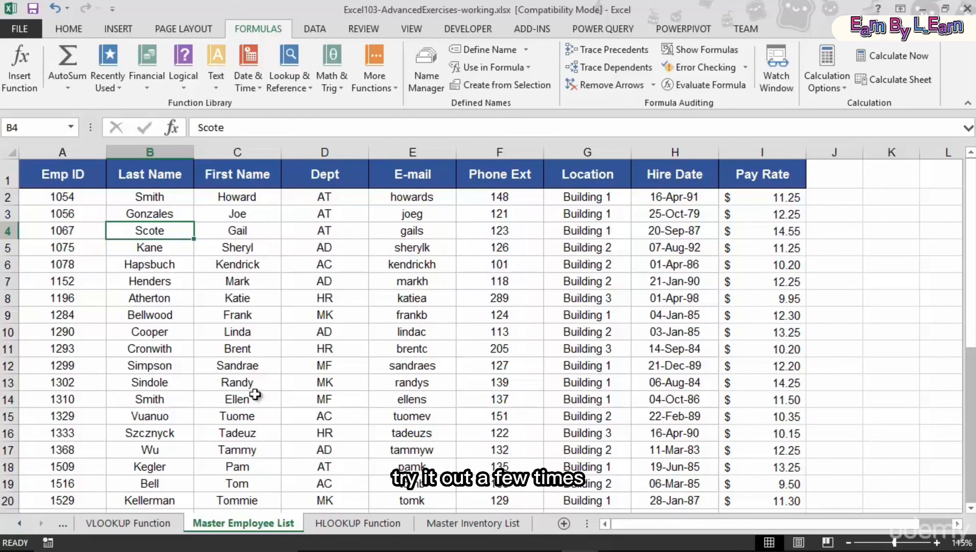
click(135, 531)
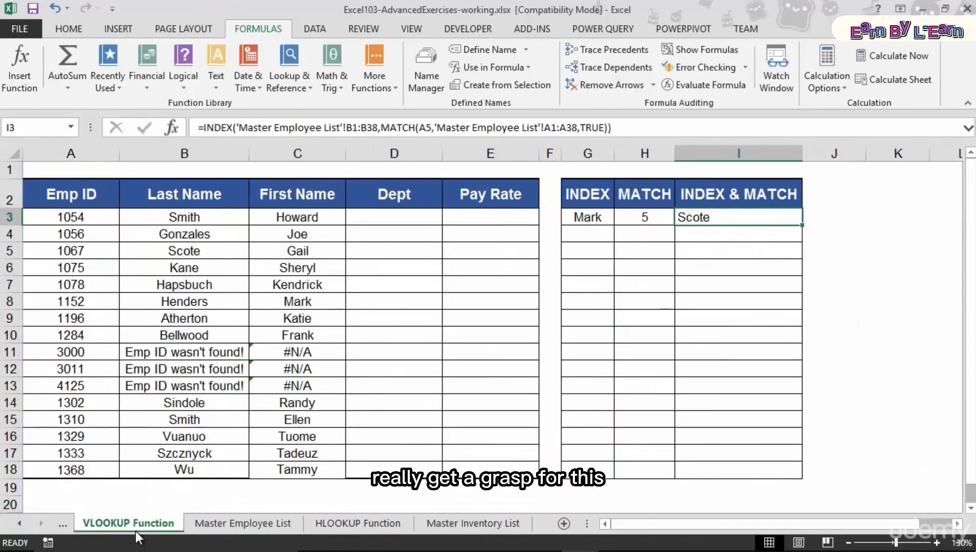